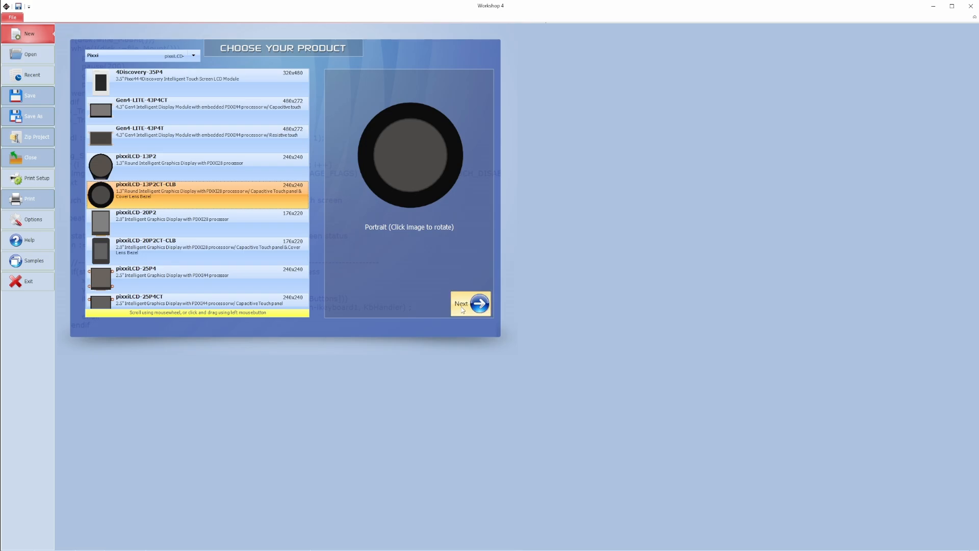
- Create a new ViSi project for the pixxiLCD-13P2CT-CLB display in portrait orientation
click(460, 306)
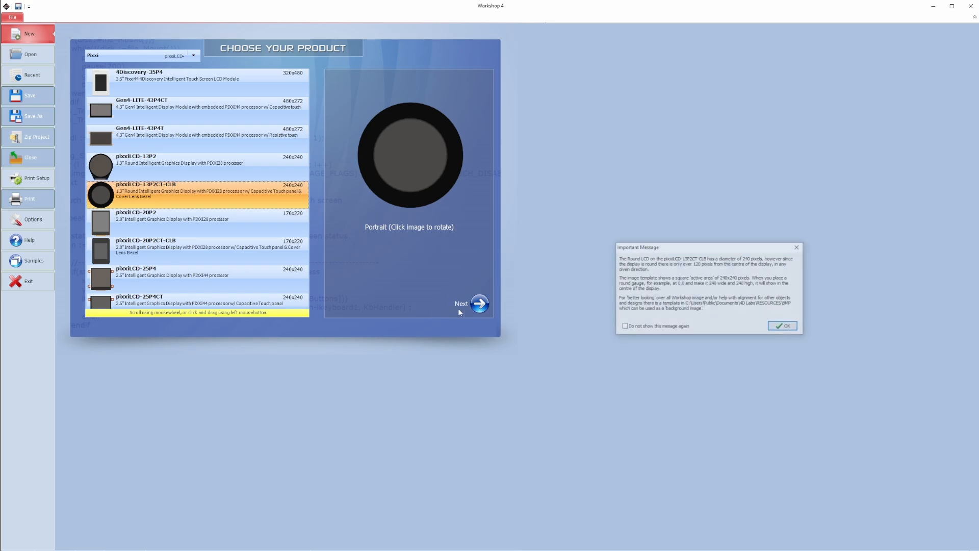
click(774, 329)
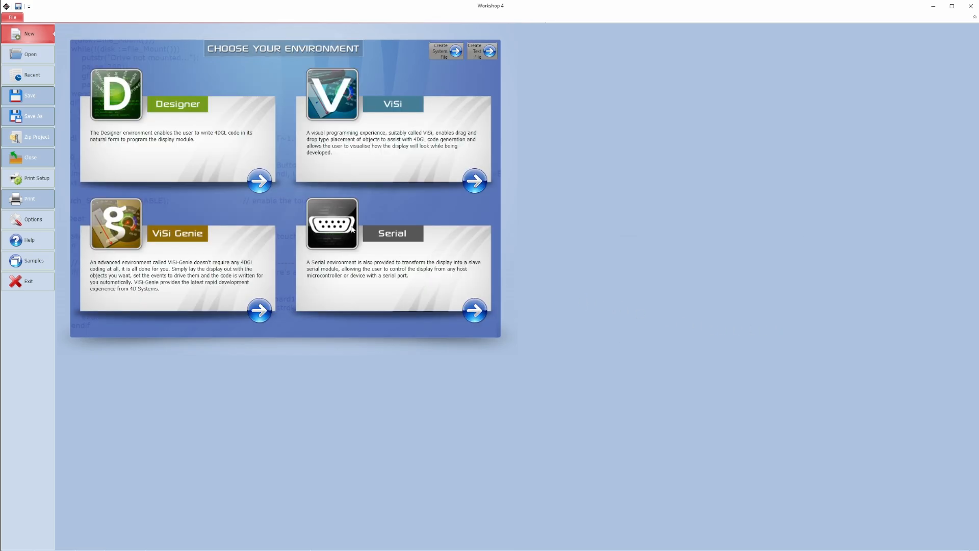
click(474, 184)
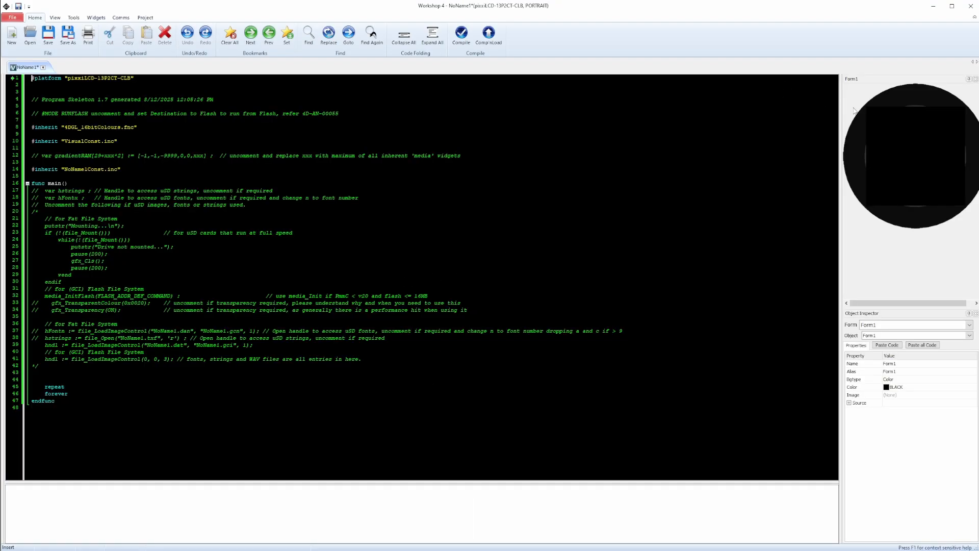
- Widen the form pane and place a Smart Gauge widget on Form1 at about left 20, top 16
drag(841, 108, 522, 109)
click(96, 17)
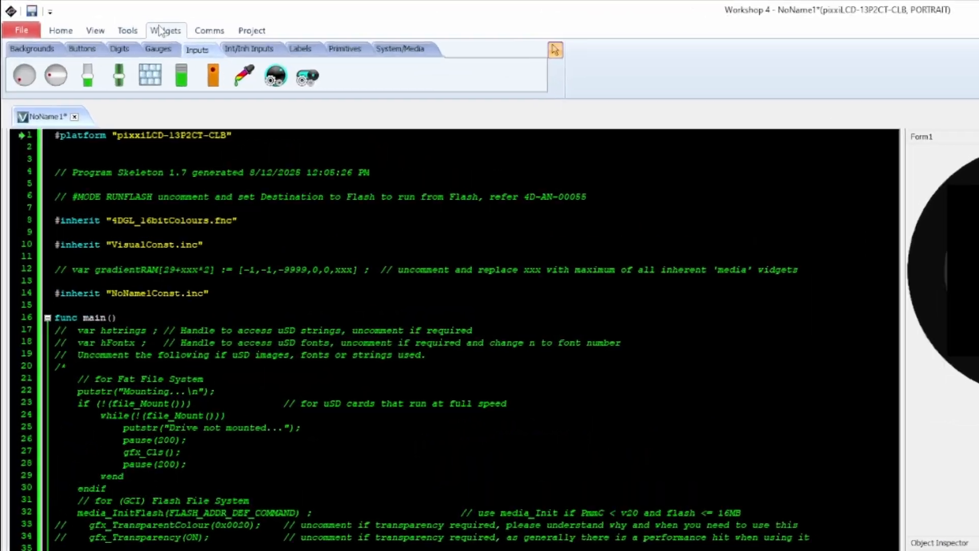
click(91, 29)
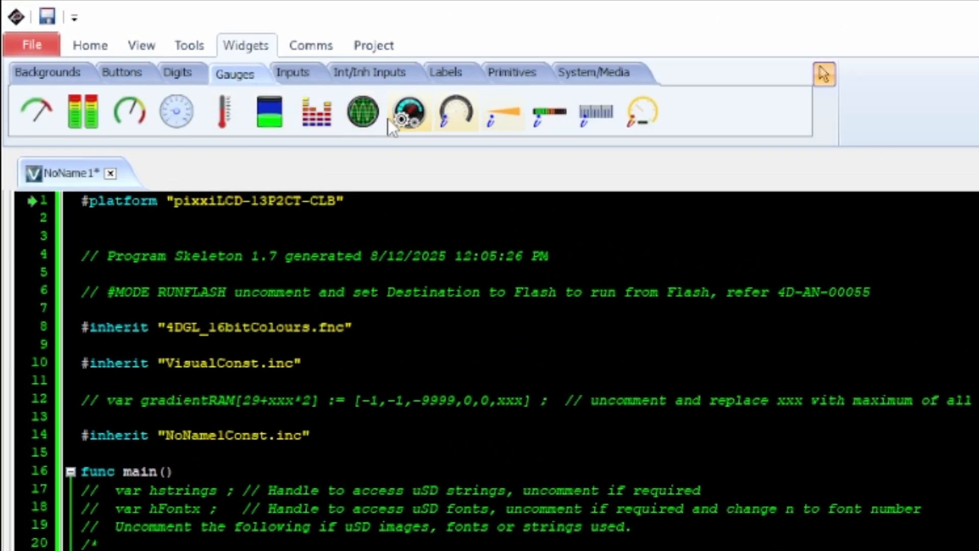
click(410, 112)
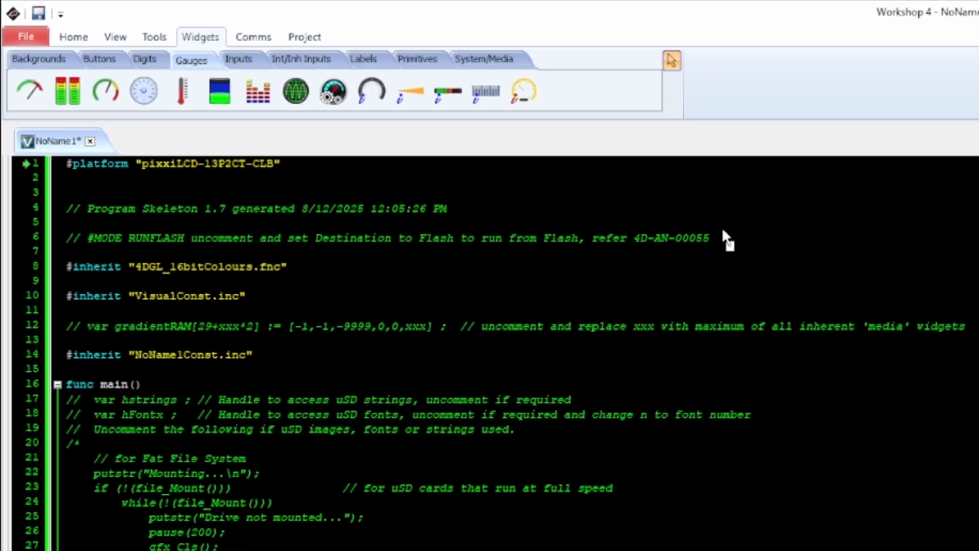
click(590, 153)
drag(588, 152, 585, 145)
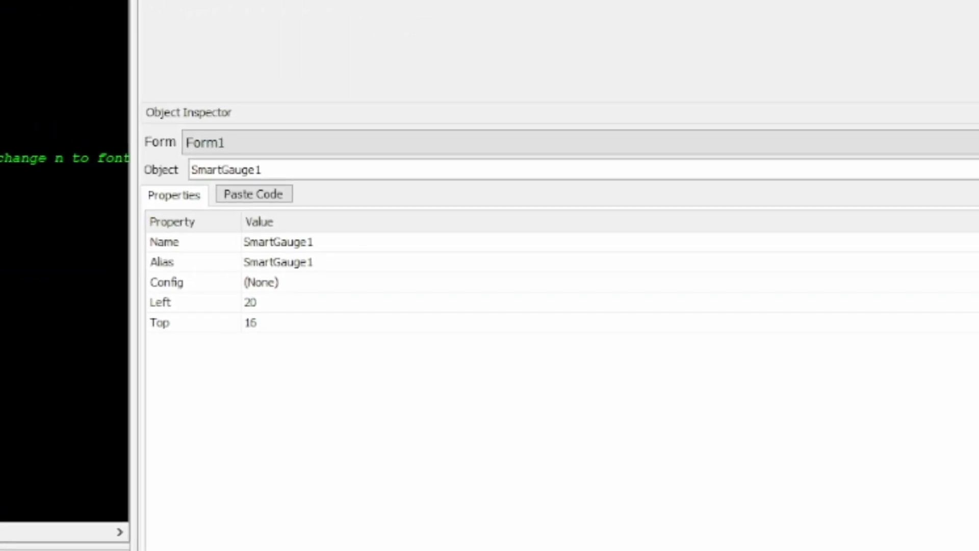
- Open the configuration of SmartGauge1 and load BaseImage.png as the face image
click(249, 171)
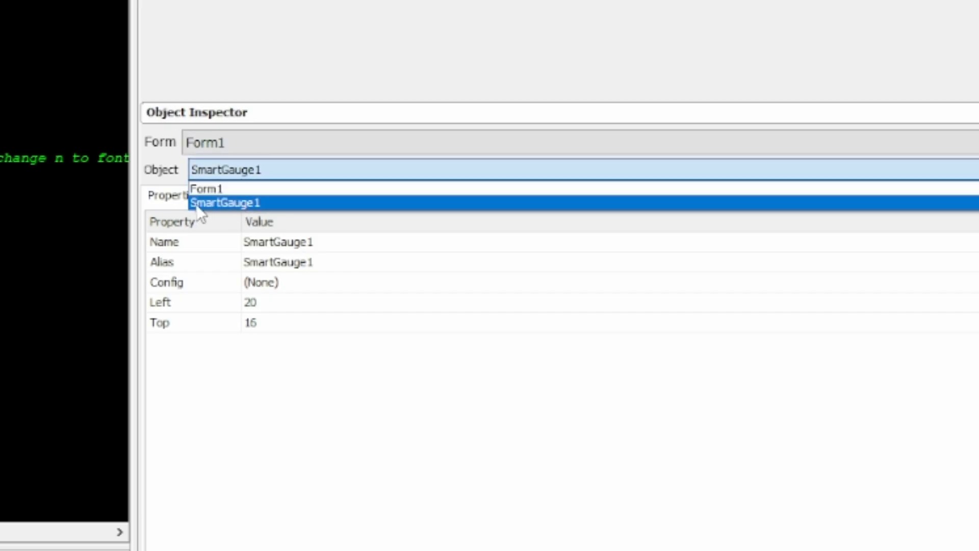
click(200, 203)
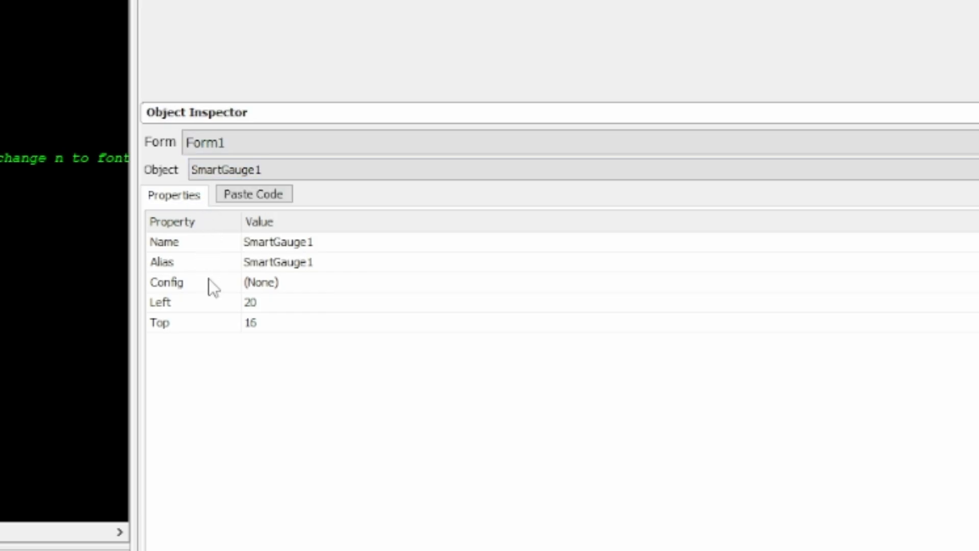
click(259, 283)
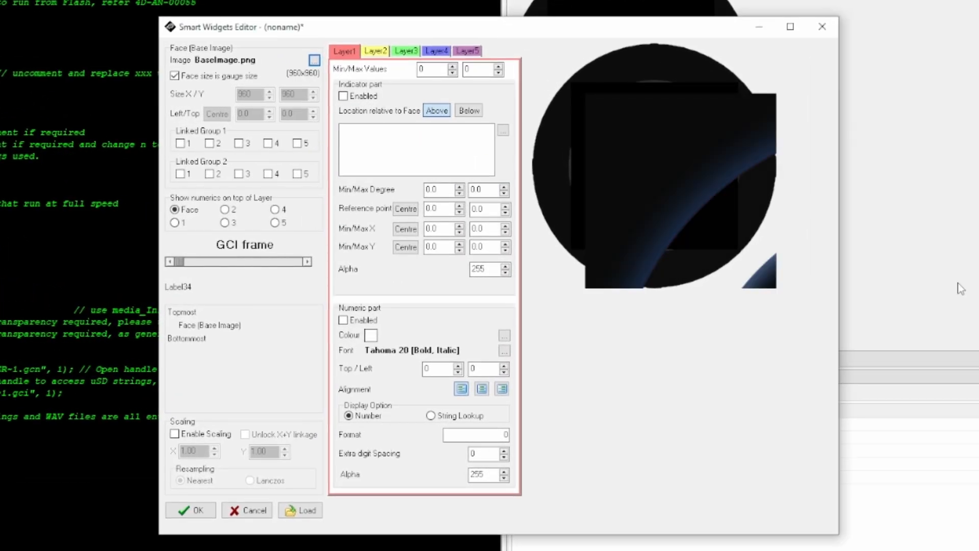
- Enable scaling for the gauge and set both the X and Y scale to 0.25
click(174, 434)
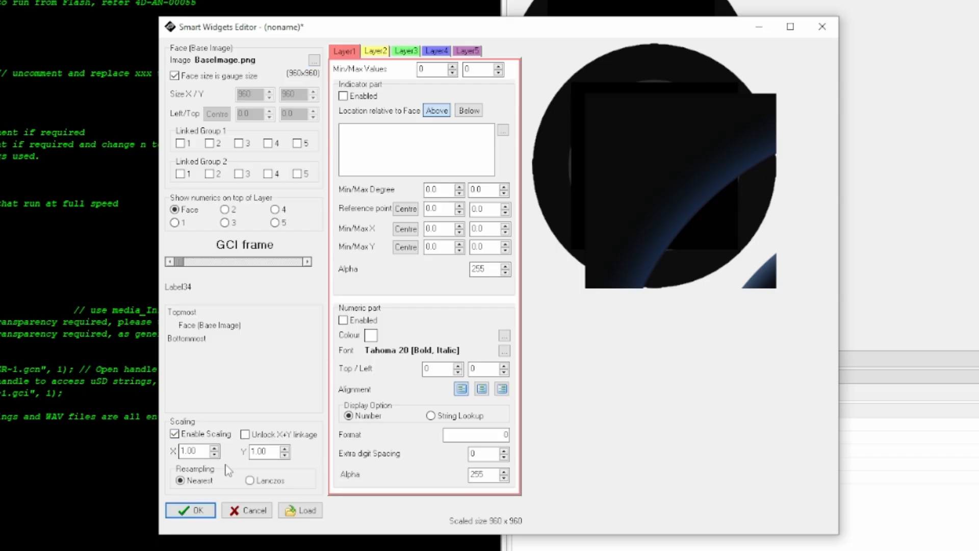
click(215, 454)
click(214, 454)
click(215, 455)
click(215, 454)
click(215, 454)
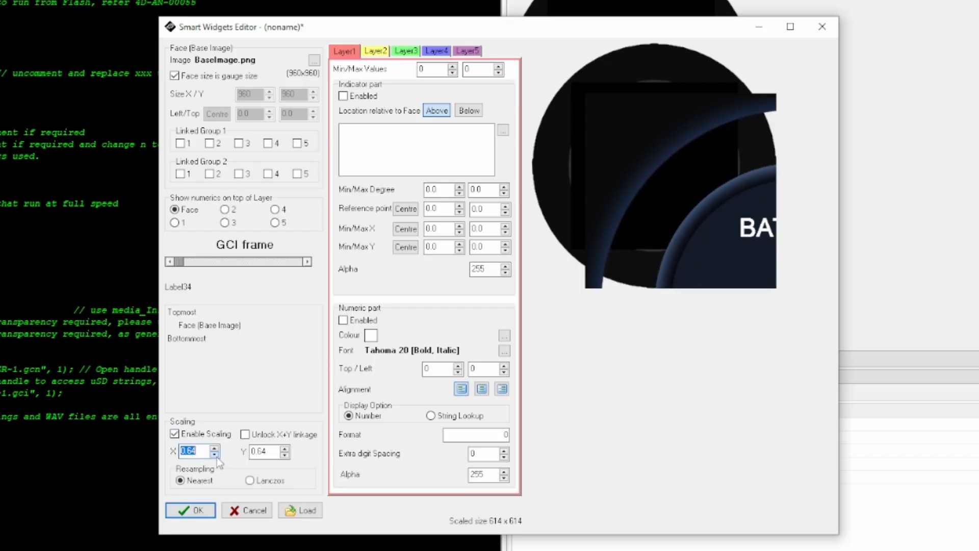
click(214, 454)
click(214, 454)
click(214, 454)
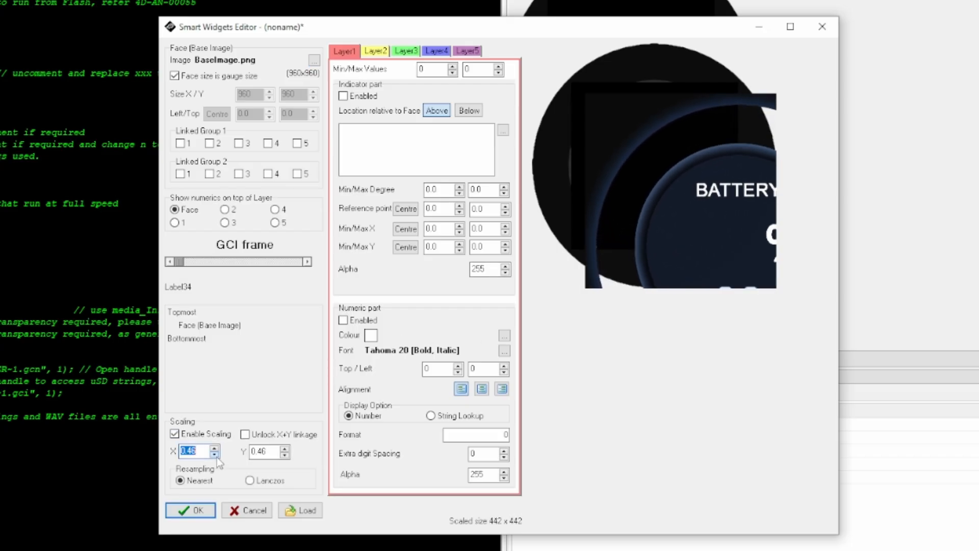
click(214, 455)
click(214, 454)
click(214, 448)
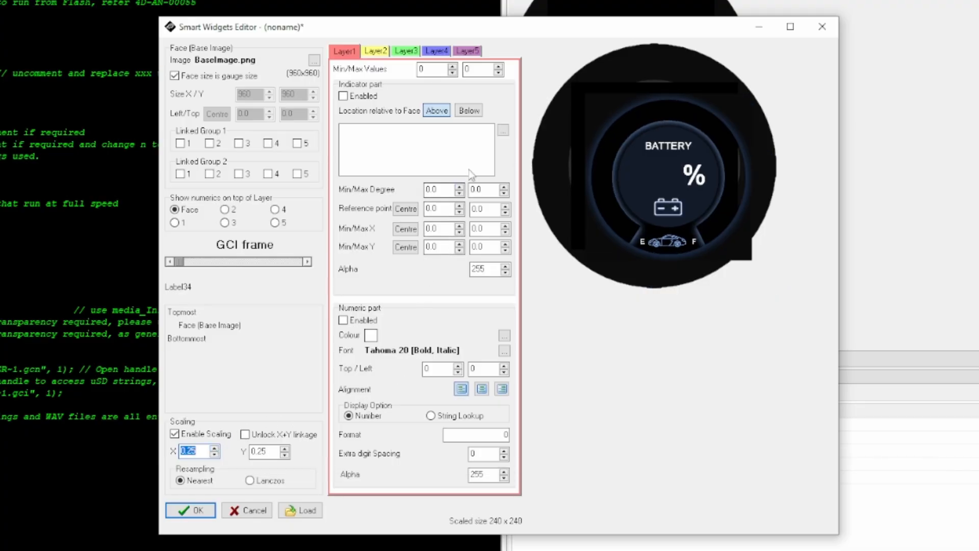
- Enable the Layer 1 indicator and add CoverA.png and Coverb.png to its image list
click(376, 97)
click(504, 131)
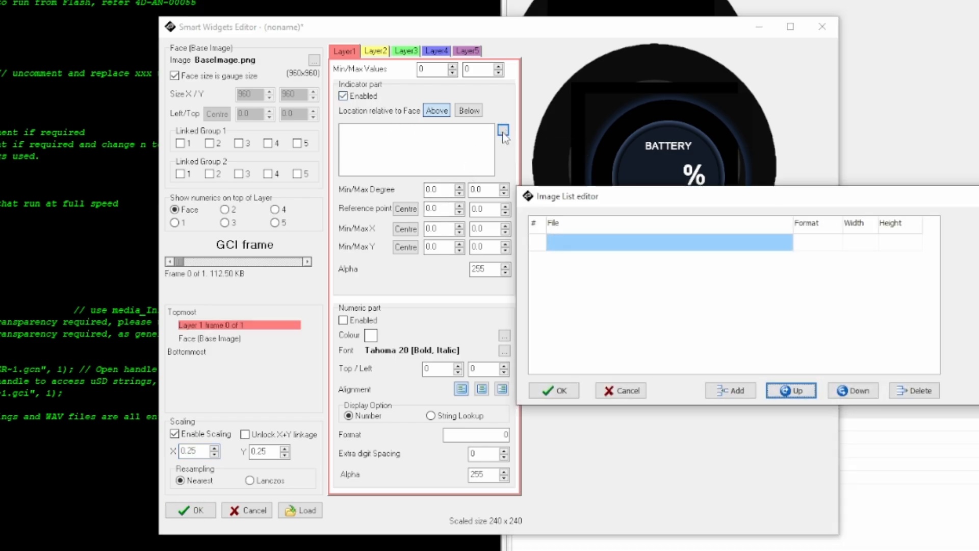
click(731, 391)
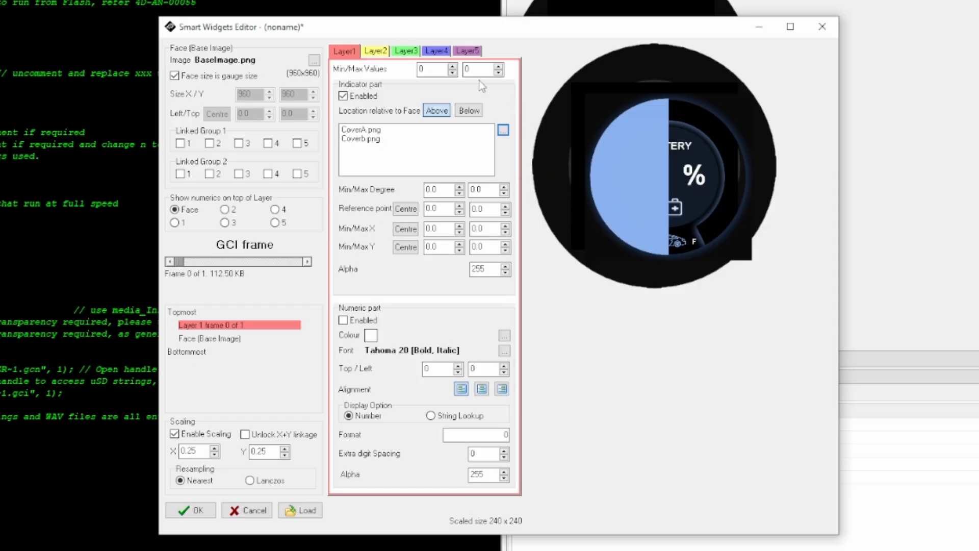
- Set Layer 1's maximum value to 1 and locate its indicator below the face
double_click(474, 70)
text(1)
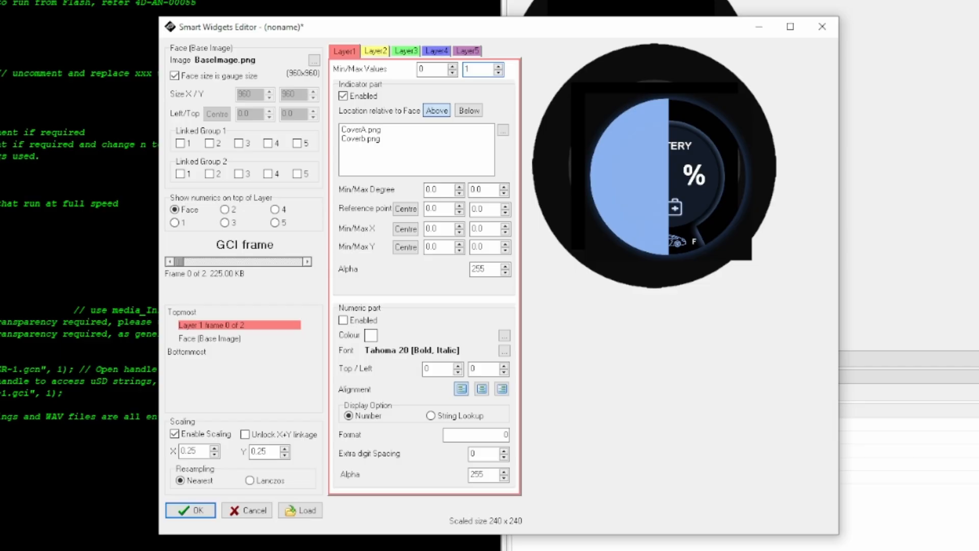
click(476, 109)
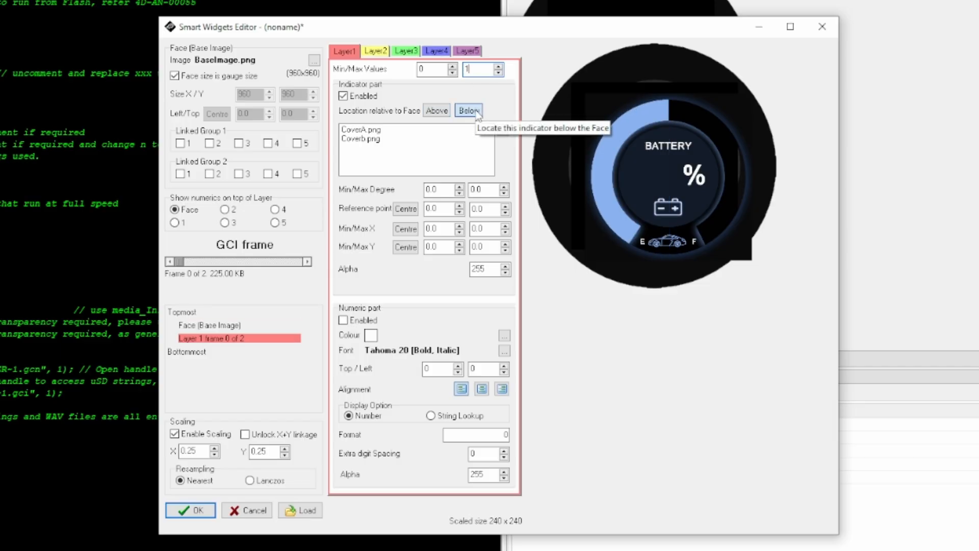
- Enable the Layer 2 indicator and add Slider.png to its image list
click(376, 51)
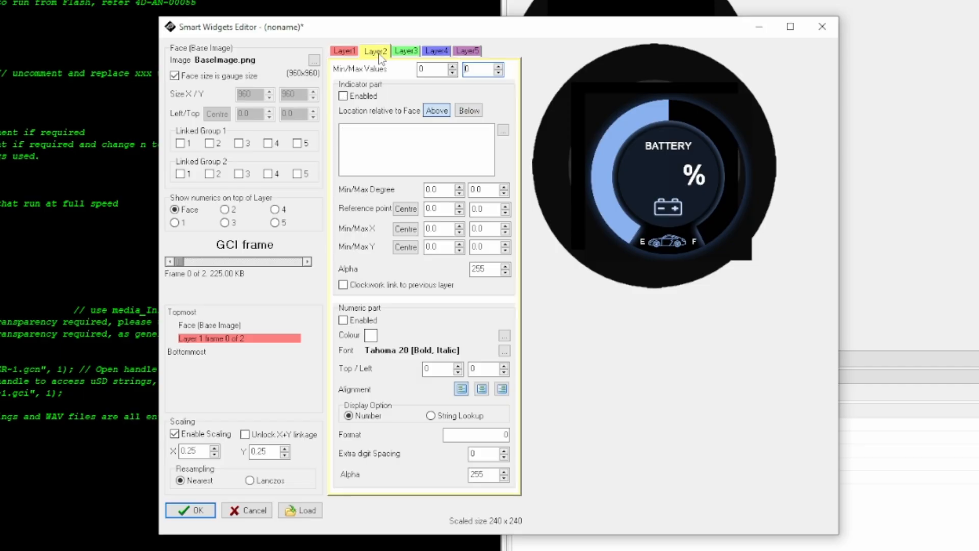
click(363, 97)
click(503, 130)
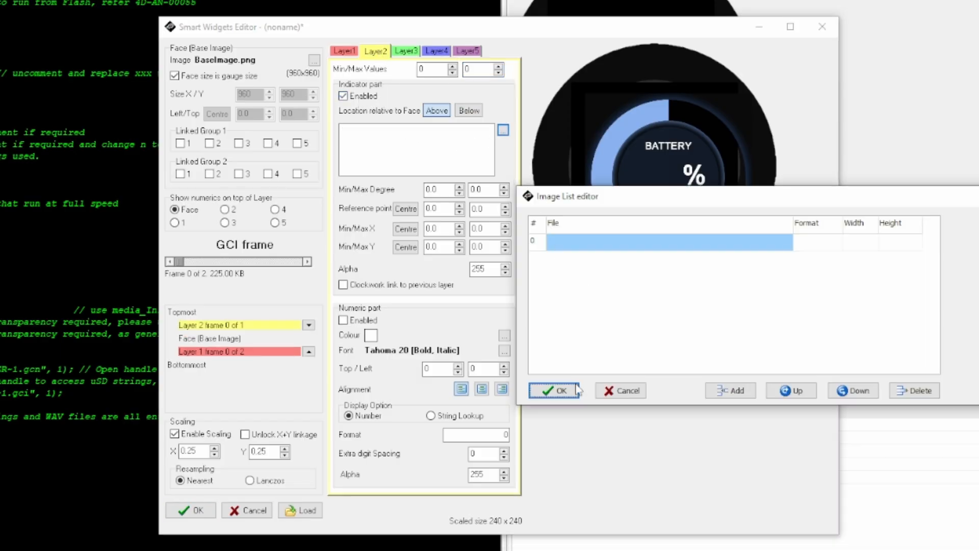
click(748, 393)
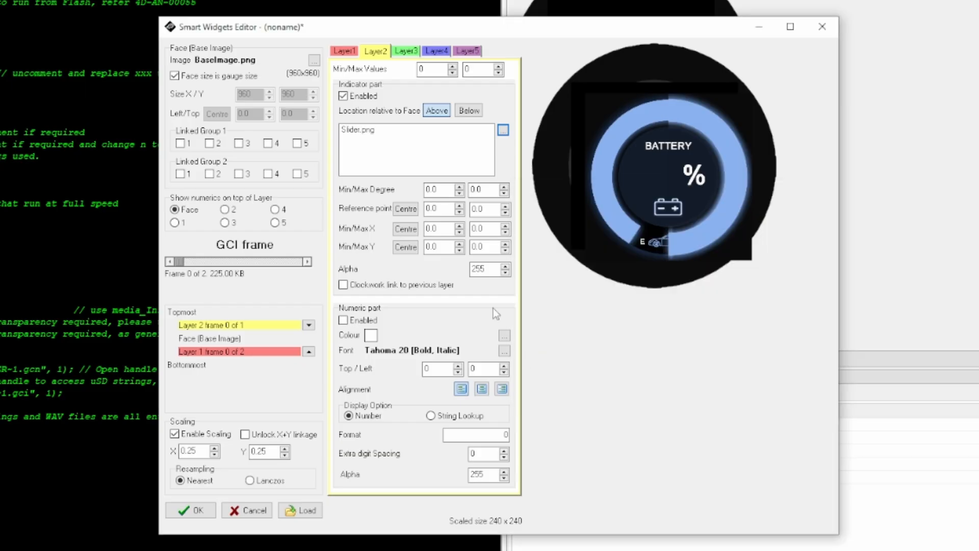
- Set Layer 2's maximum value to 100 and its minimum and maximum degrees to 28 and 331
double_click(487, 71)
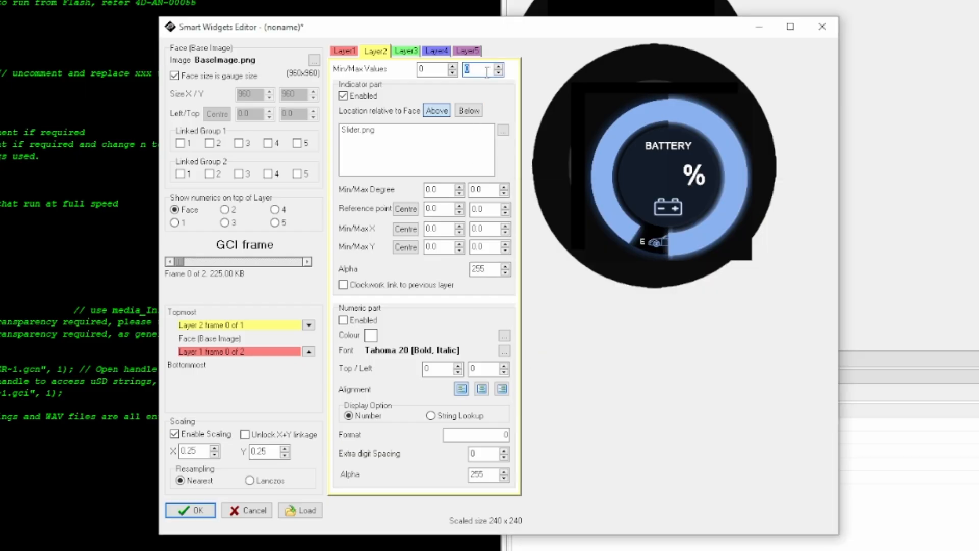
text(100)
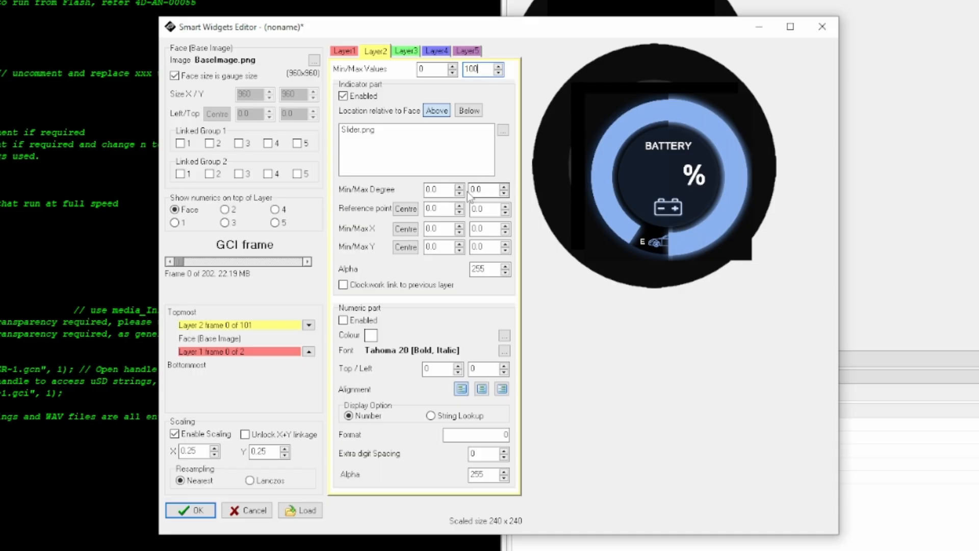
double_click(434, 190)
text(28)
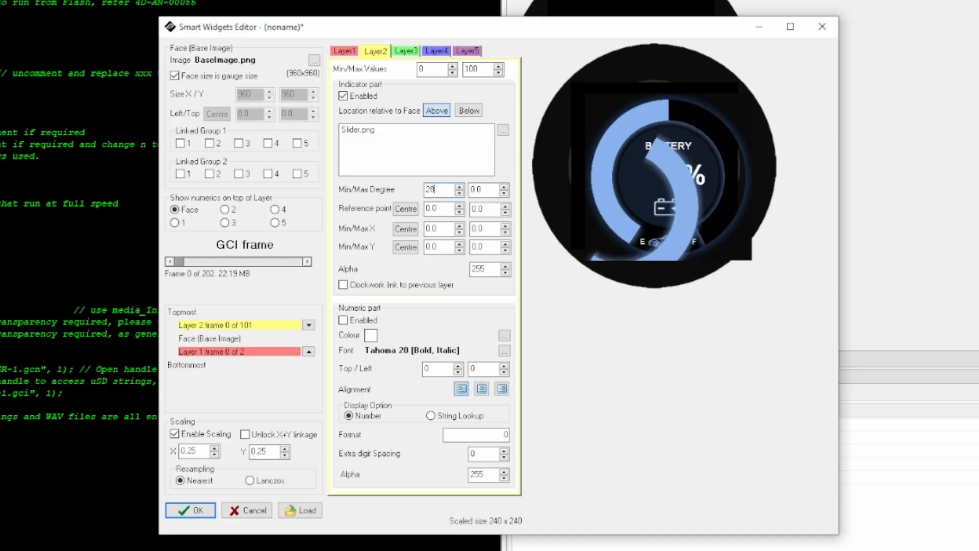
key(Tab)
text(331)
- Centre Layer 2's reference point and its minimum and maximum X and Y positions
click(405, 210)
click(406, 229)
click(405, 247)
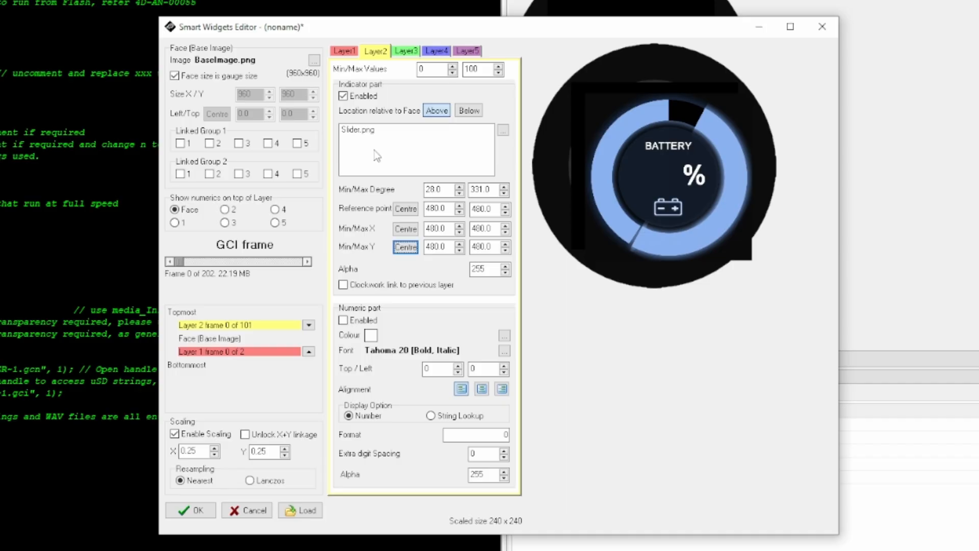
- Link layers 1 and 2 in Linked Group 1 and place Layer 2's indicator, with alpha 254, below the face
drag(472, 208, 488, 208)
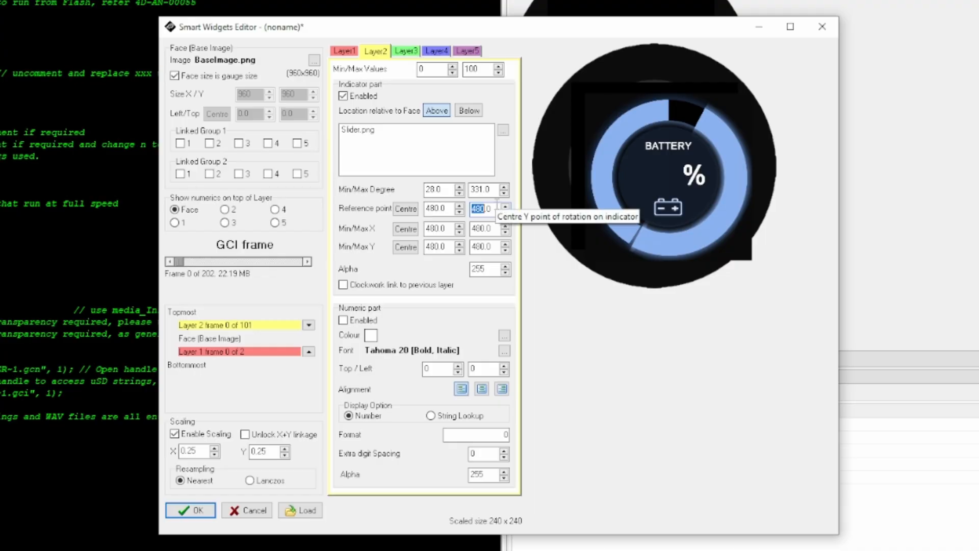
click(444, 191)
click(486, 191)
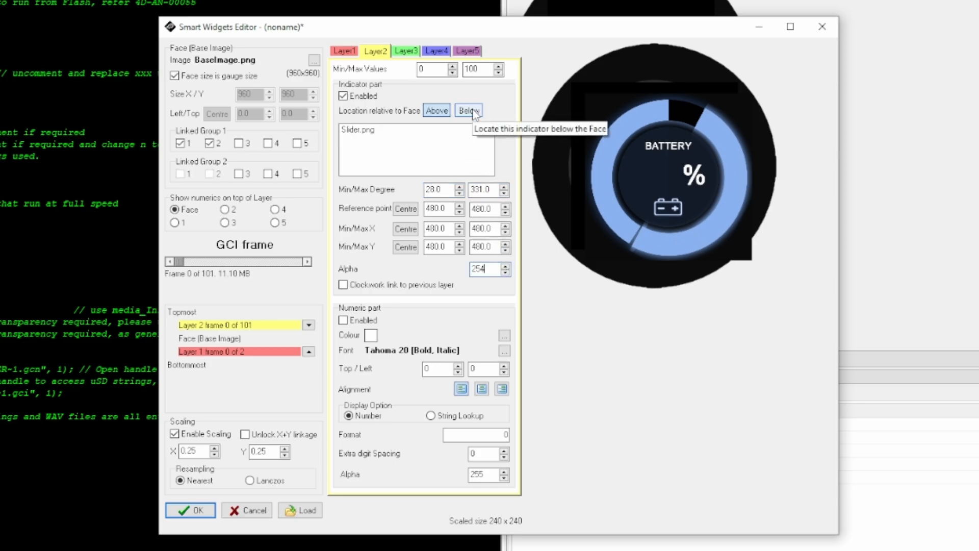
click(470, 110)
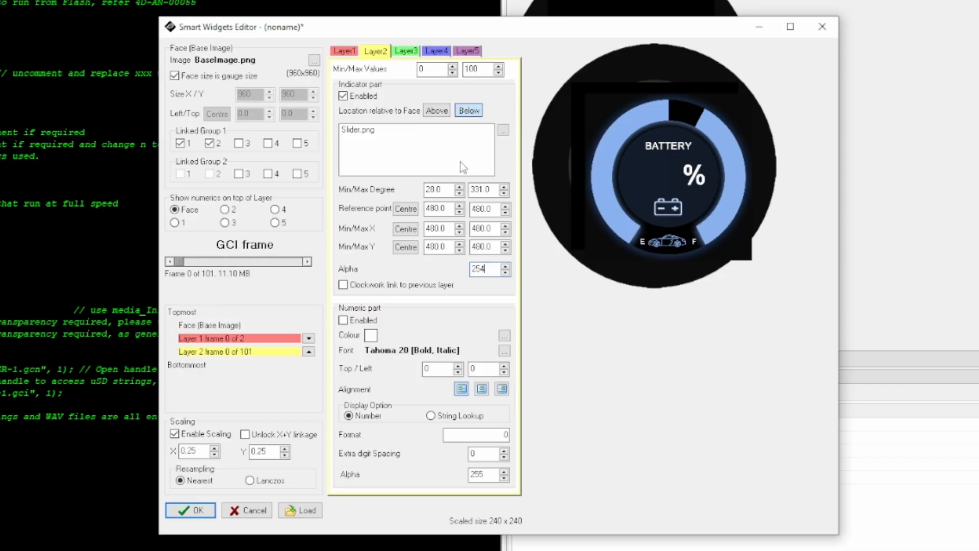
- Scrub through the GCI frames to check how the slider moves around the battery gauge
drag(188, 261, 240, 263)
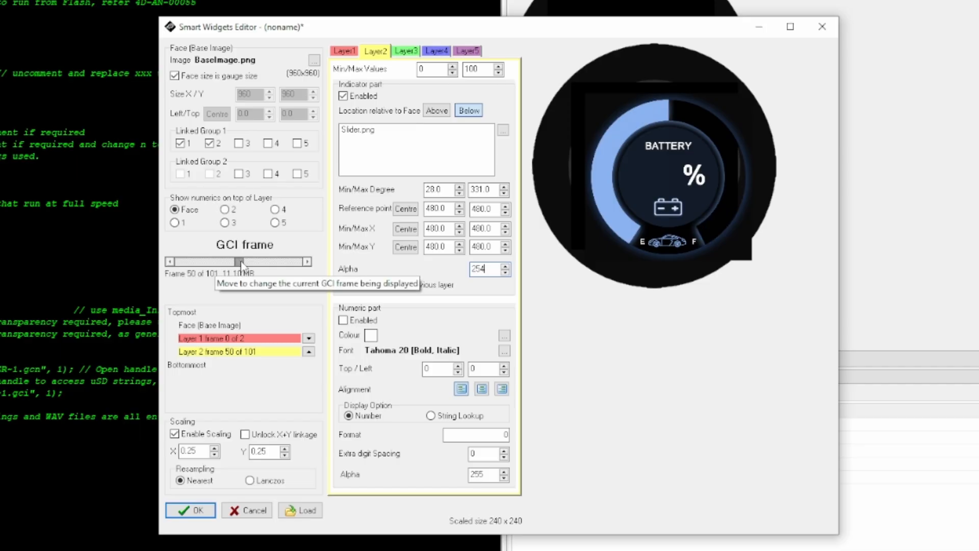
drag(242, 265, 197, 264)
- Enable Layer 2's numeric part and set its font to Tahoma Bold, size 120
click(343, 320)
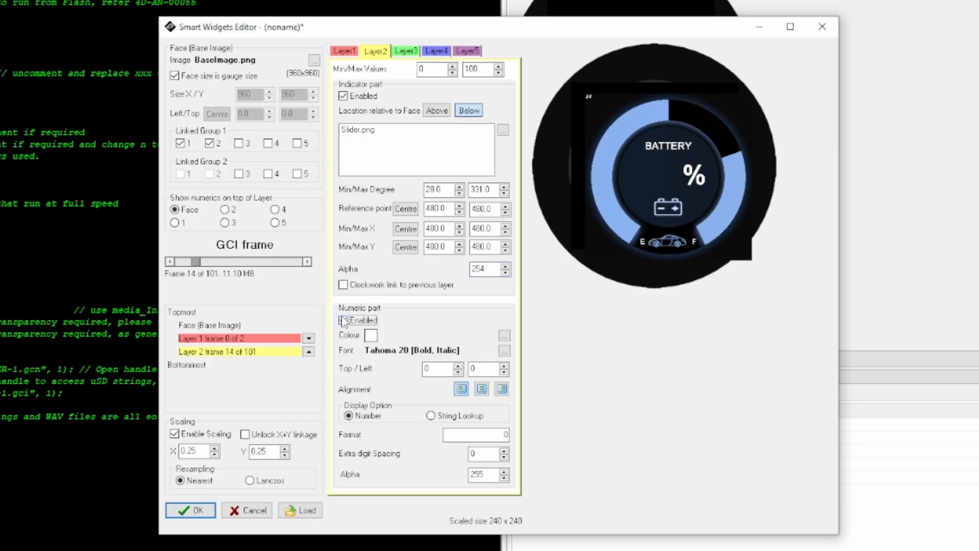
click(505, 351)
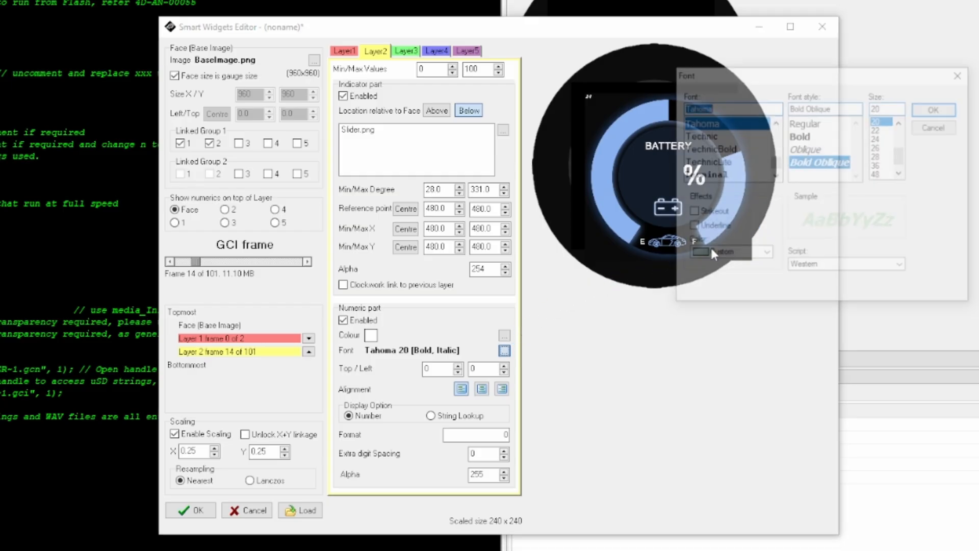
click(821, 135)
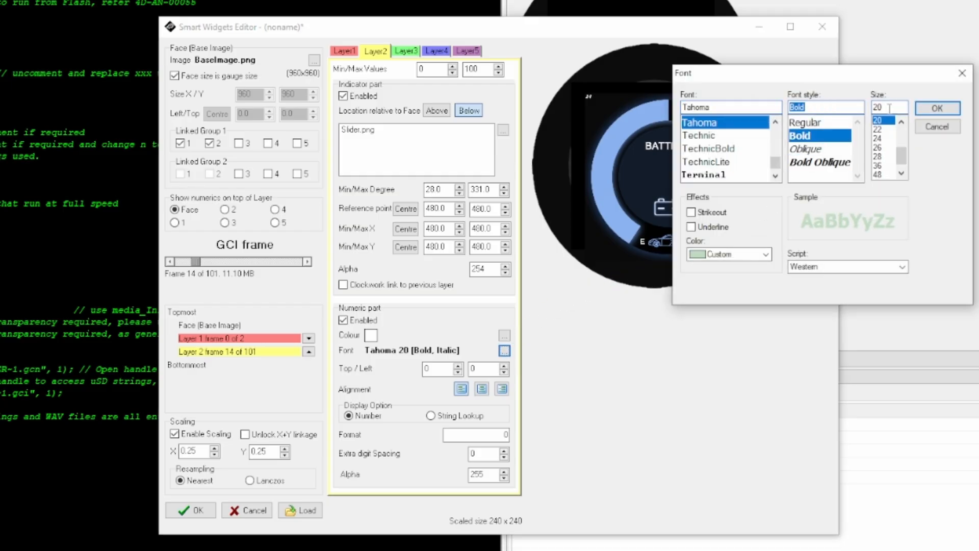
key(Tab)
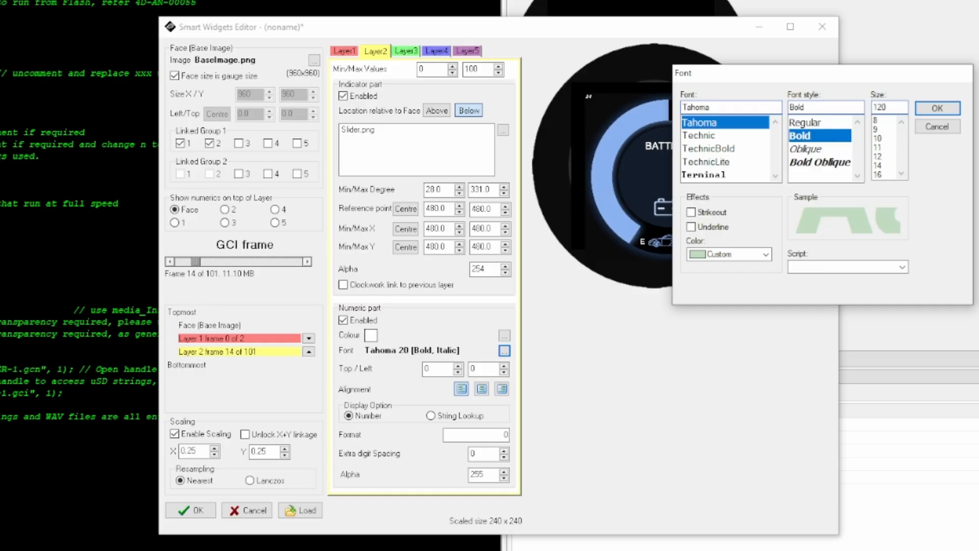
click(938, 108)
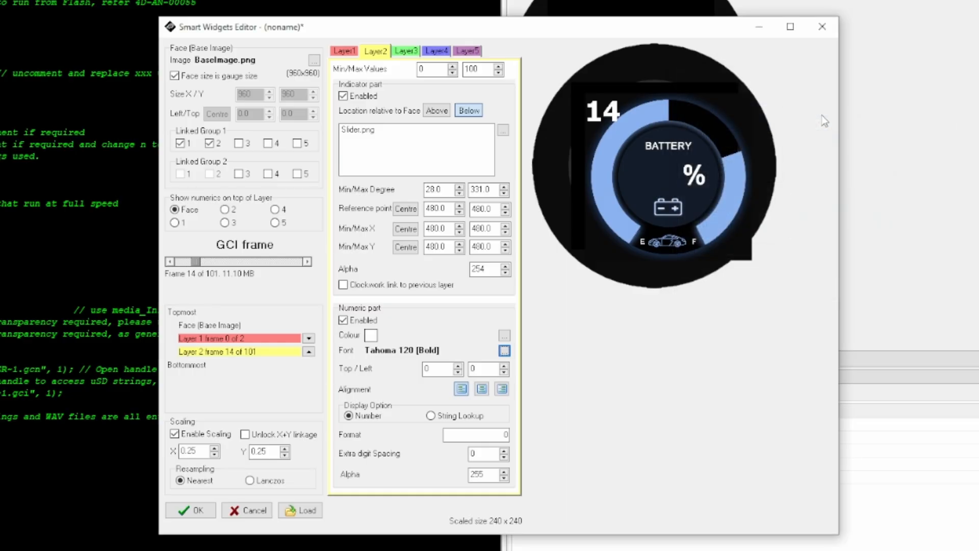
- Position Layer 2's numeric readout at Top 365 and Left 244, and right-align it
double_click(447, 368)
text(365)
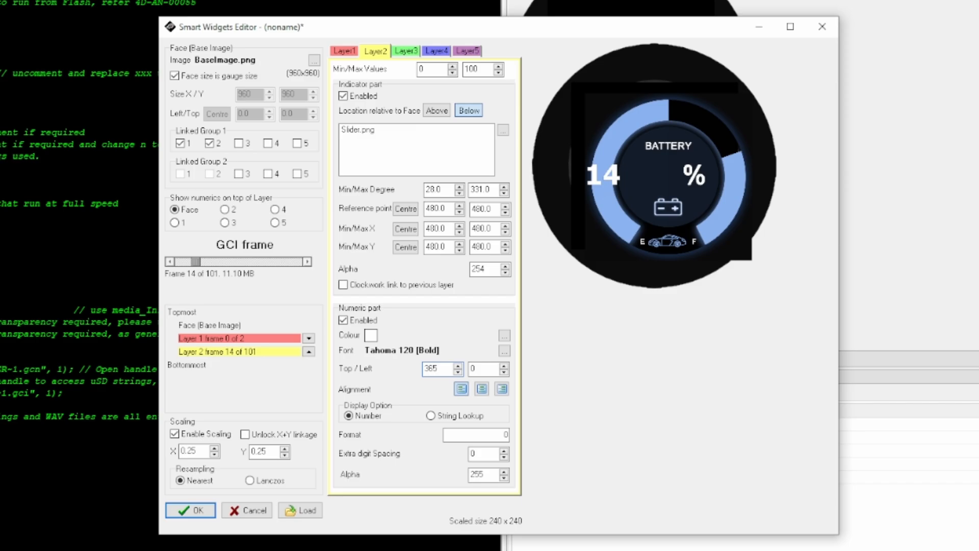
key(Tab)
text(244)
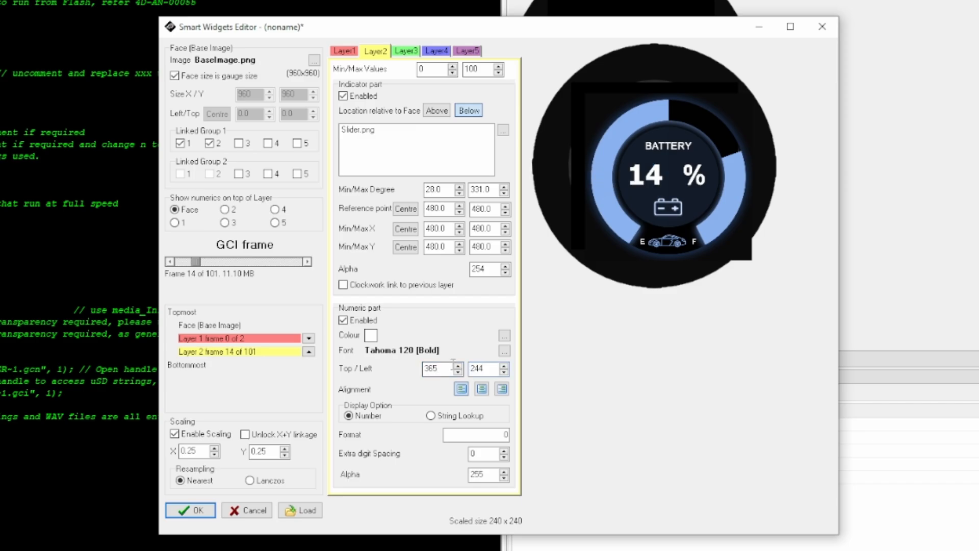
click(502, 389)
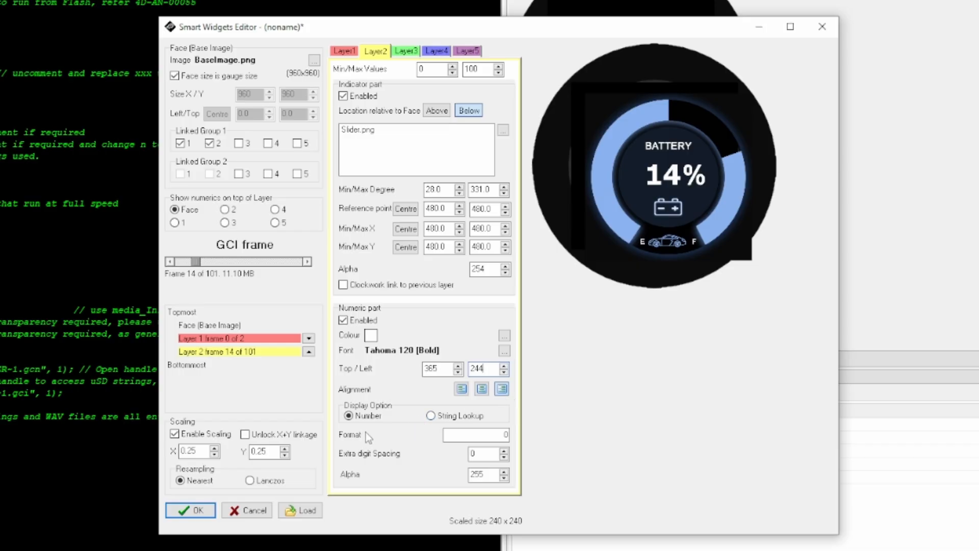
- Add Cover.png as Layer 3's indicator image, enable the indicator and place it below the face
click(407, 52)
click(504, 130)
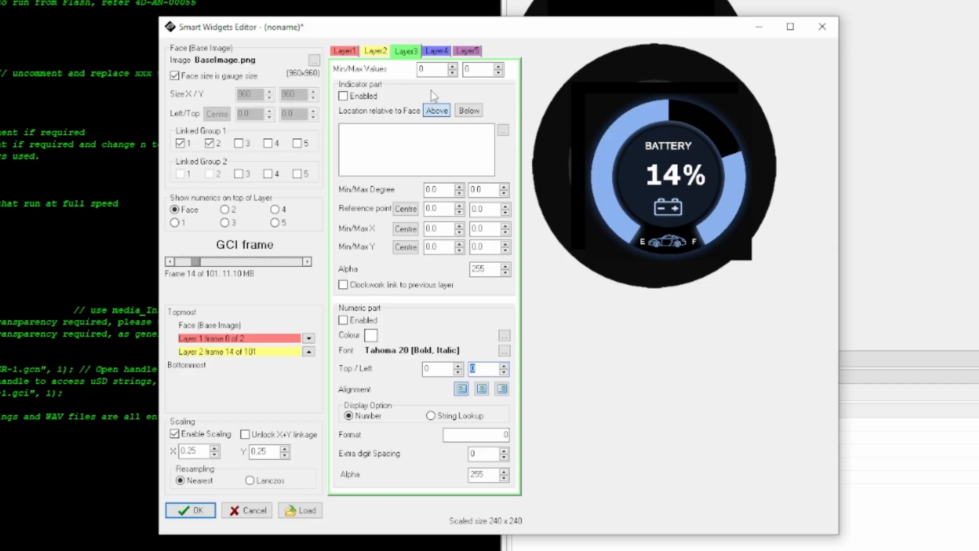
click(503, 130)
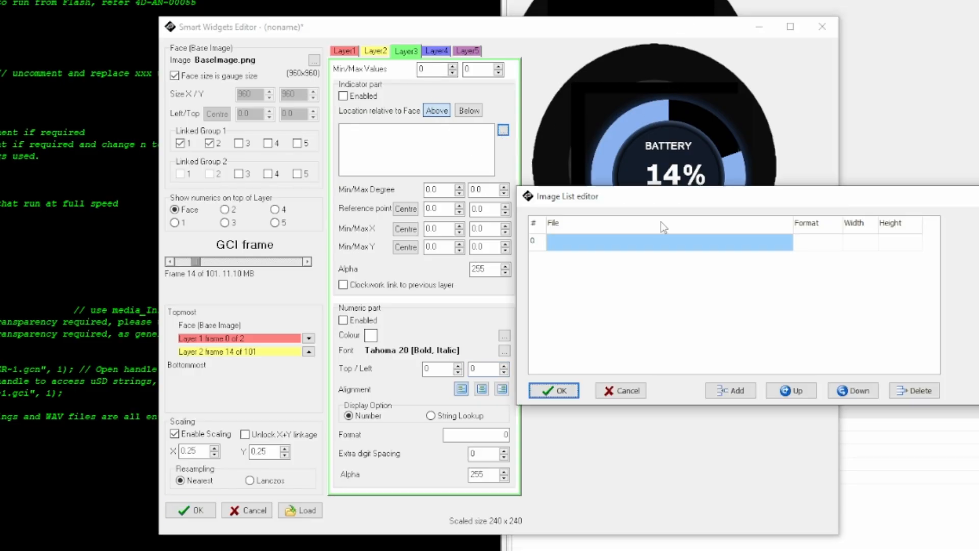
click(731, 390)
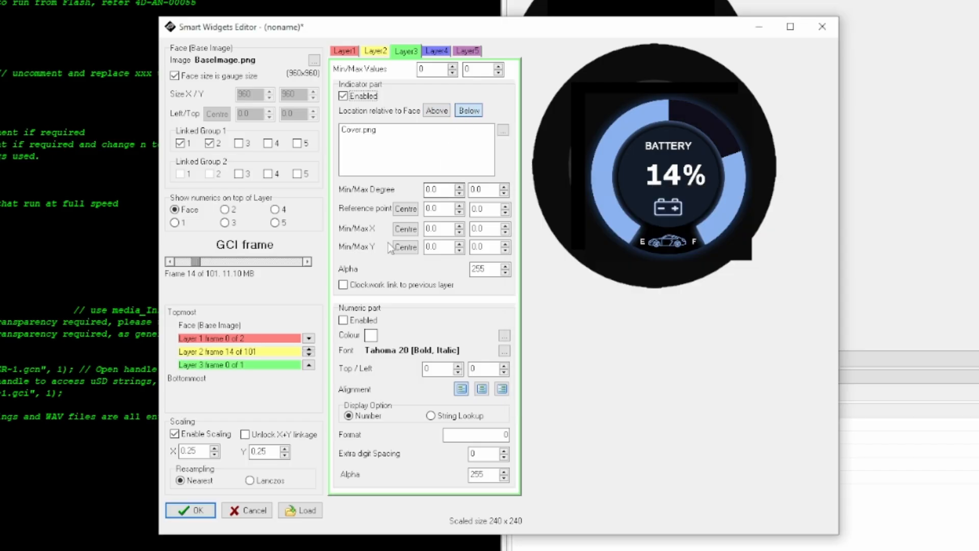
- Review the image lists of layers 1 to 3 and scrub through the GCI frames to check the cover and slider
drag(196, 261, 234, 259)
click(344, 50)
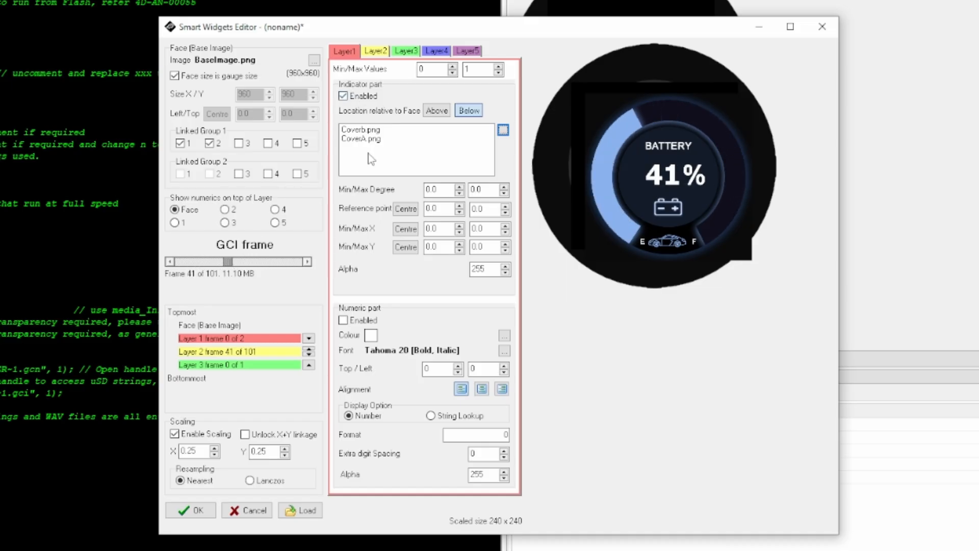
click(370, 130)
click(372, 140)
click(371, 131)
click(372, 138)
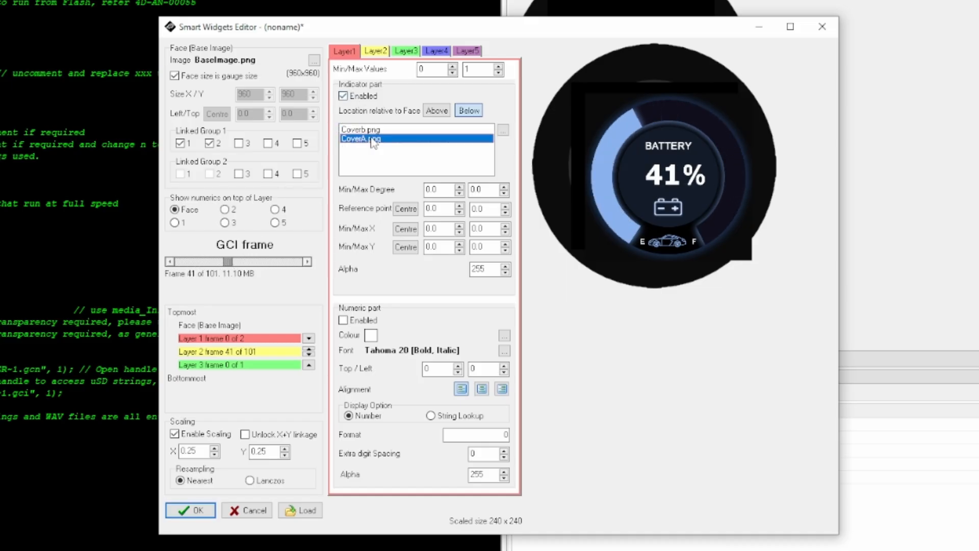
click(377, 51)
click(406, 51)
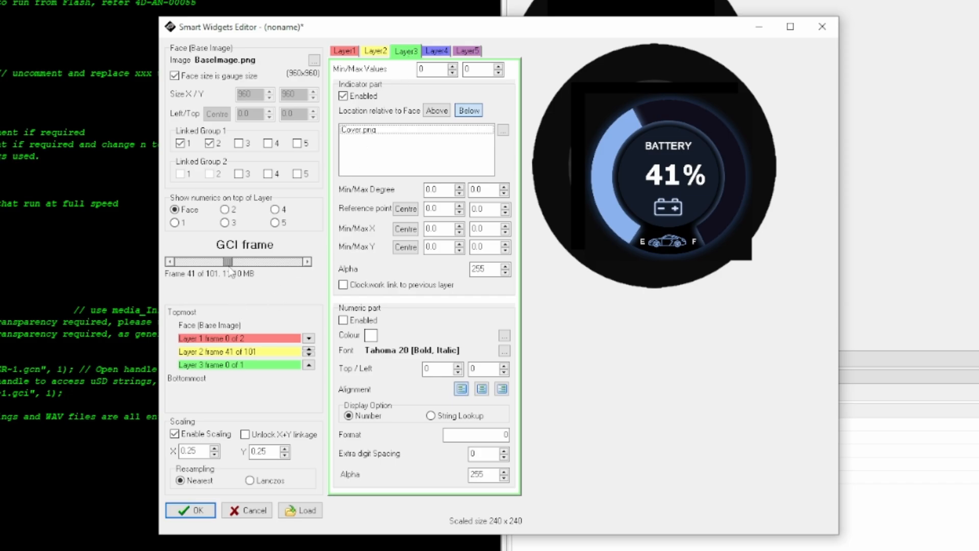
drag(228, 262, 177, 263)
click(281, 263)
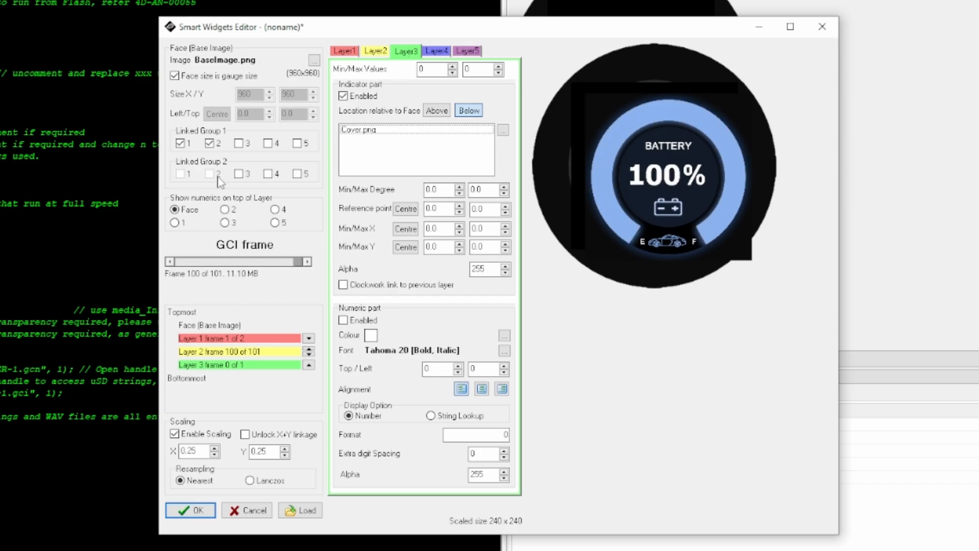
- Add Layer 3 to Linked Group 1, preview the gauge at frame 9 and accept the Smart Gauge settings
click(238, 144)
drag(191, 268, 190, 269)
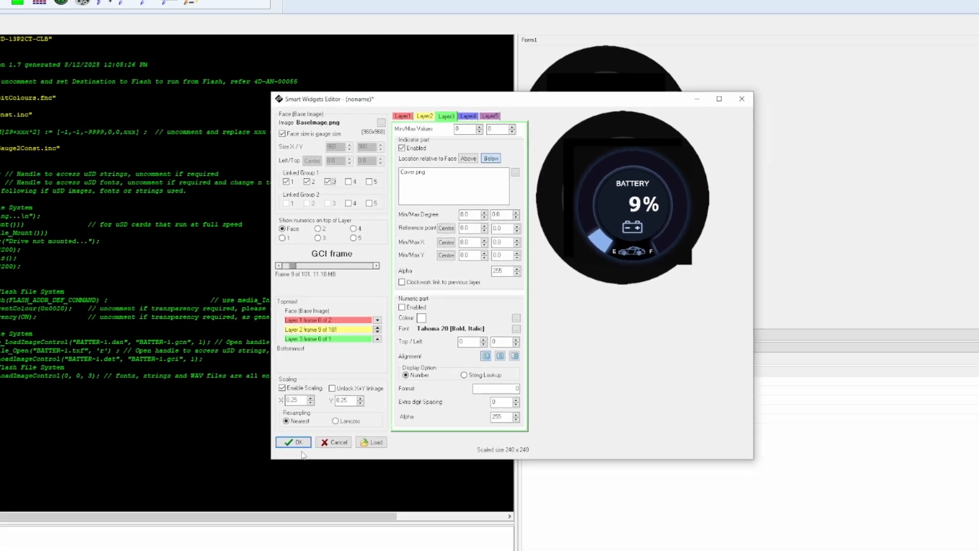
click(190, 510)
drag(593, 185, 583, 177)
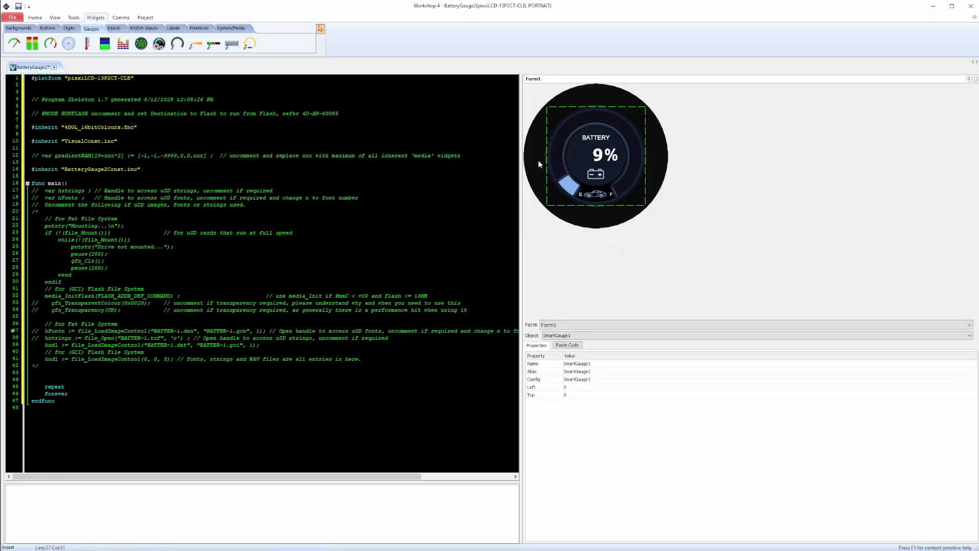
click(447, 140)
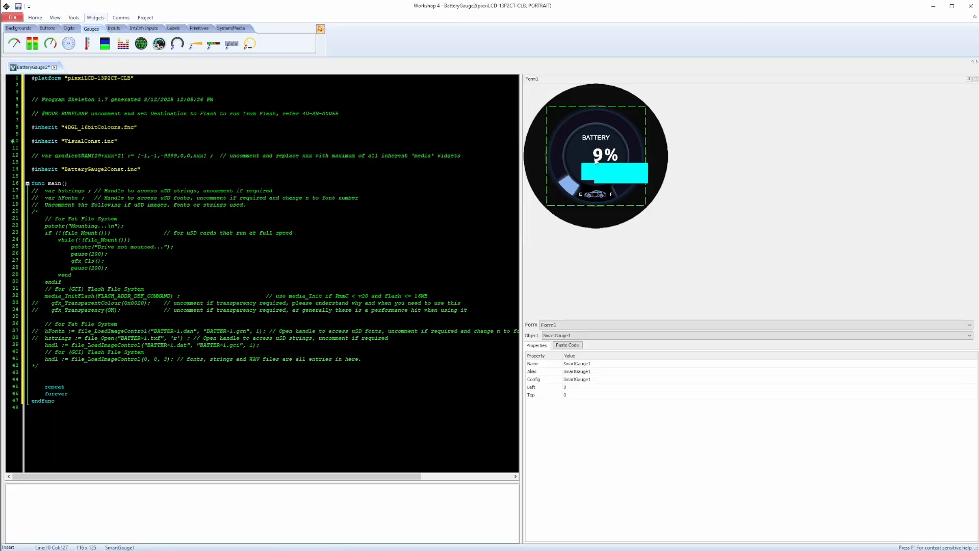
click(684, 166)
click(596, 335)
click(597, 344)
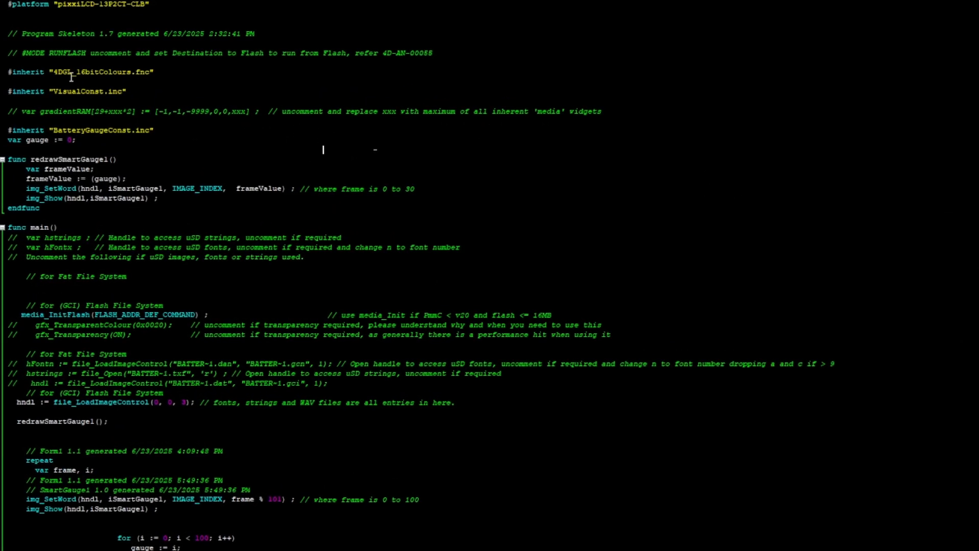
- Review the BatteryGauge code, covering the includes and gauge variable, the redrawSmartGauge1 function and the main function's loops
drag(9, 7, 215, 144)
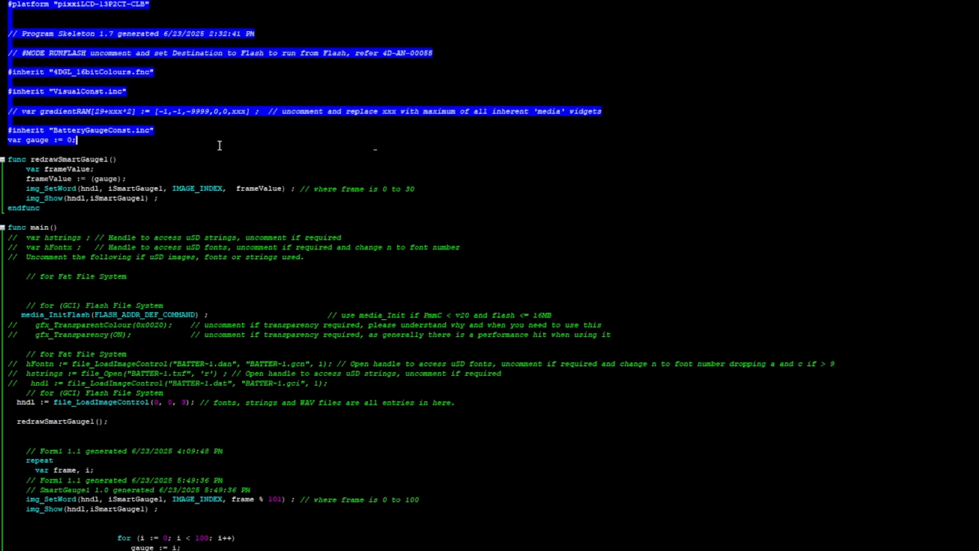
click(261, 151)
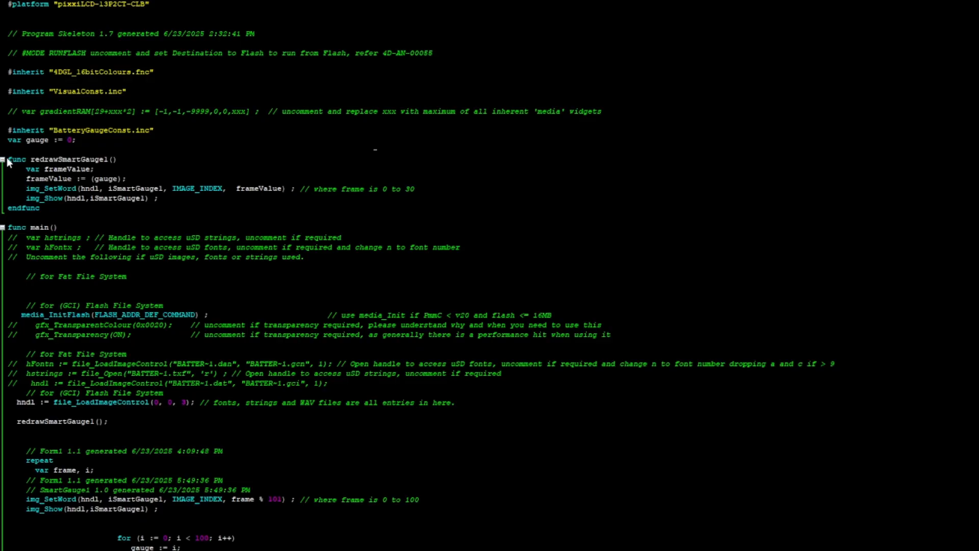
drag(8, 159, 113, 199)
click(252, 209)
drag(177, 199, 17, 154)
click(255, 218)
scroll(260, 217, down, 5)
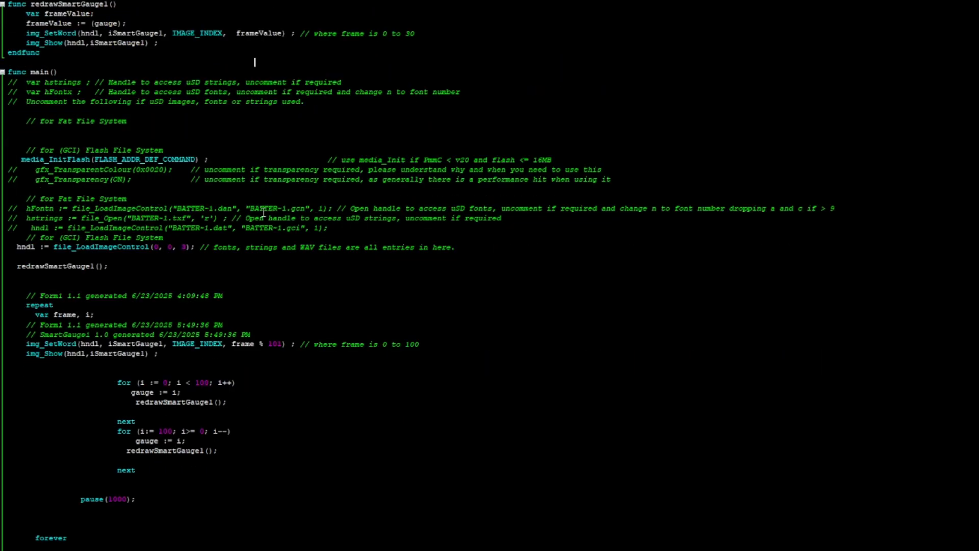
scroll(264, 213, down, 2)
scroll(264, 213, up, 1)
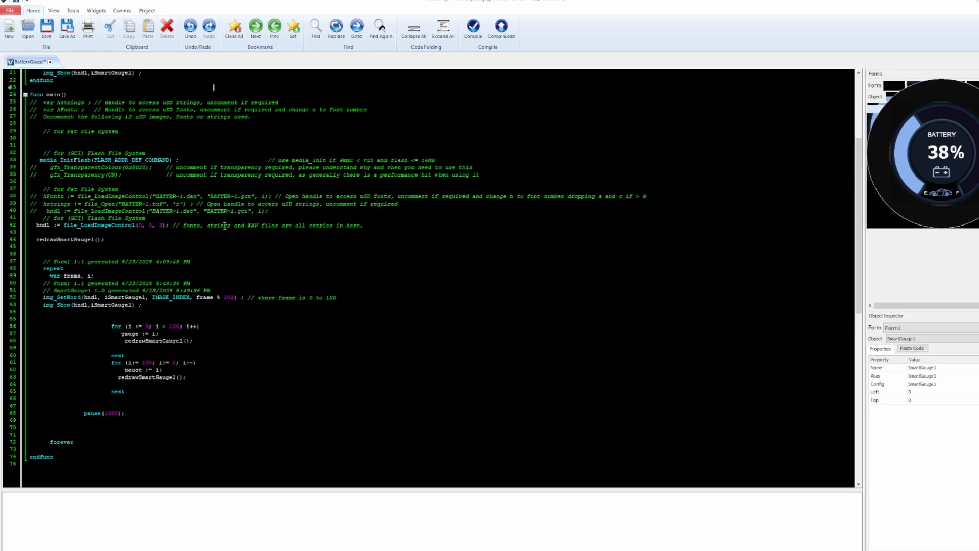
- Check the project's destination and file system settings, and bring up the compile commands
click(145, 18)
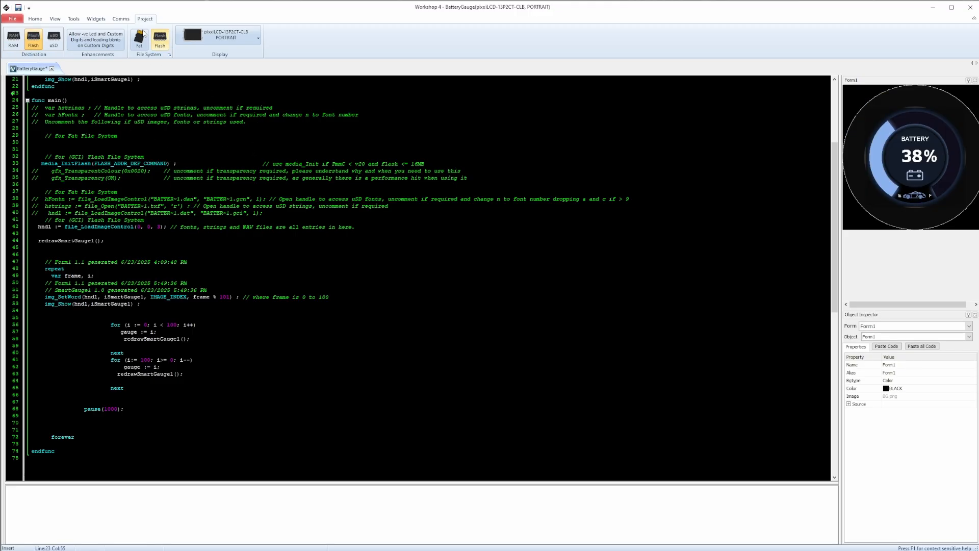
click(35, 19)
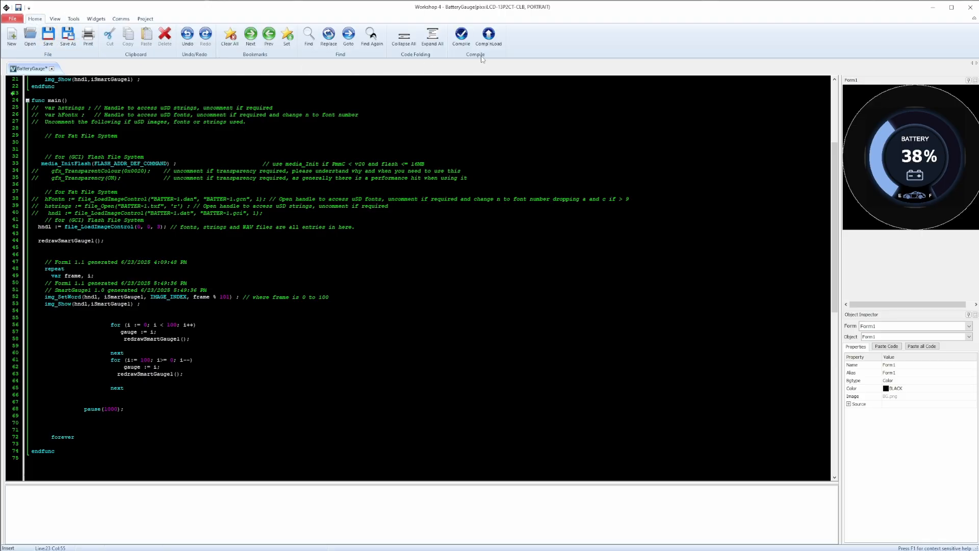